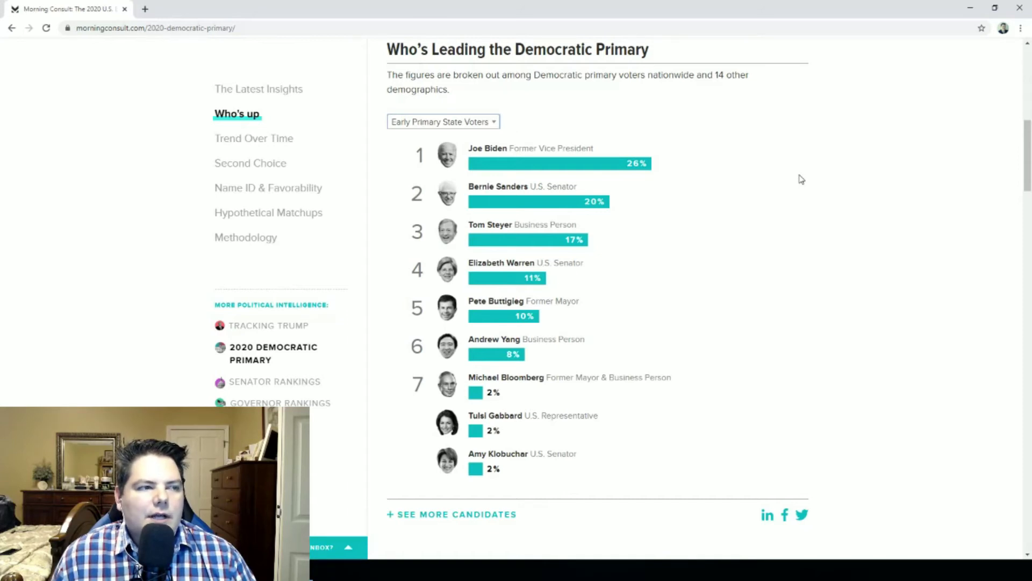
- Filter the Who's Leading the Democratic Primary poll to Super Tuesday Voters
{"action": "left_click", "coordinate": [477, 123]}
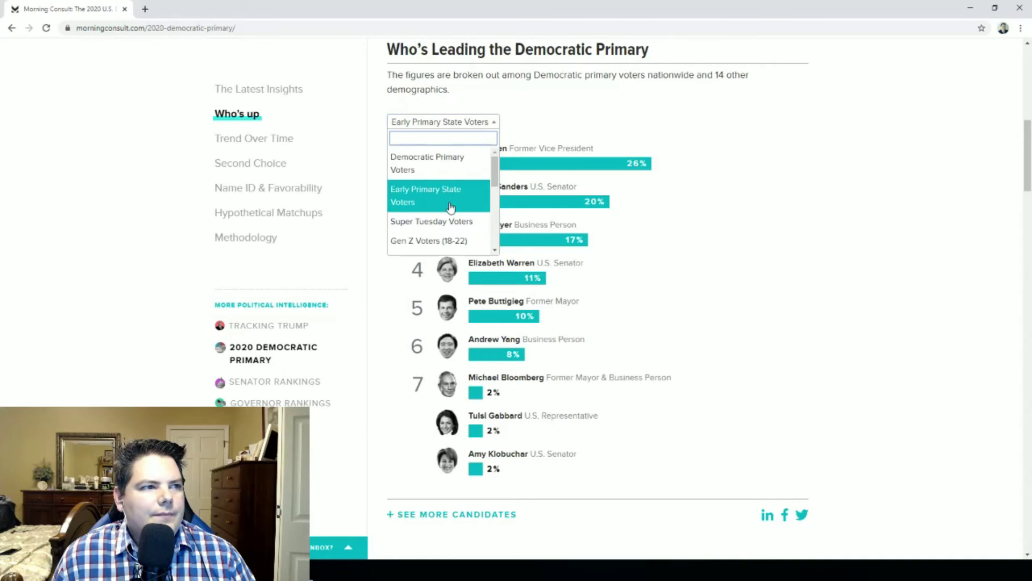
{"action": "left_click", "coordinate": [445, 222]}
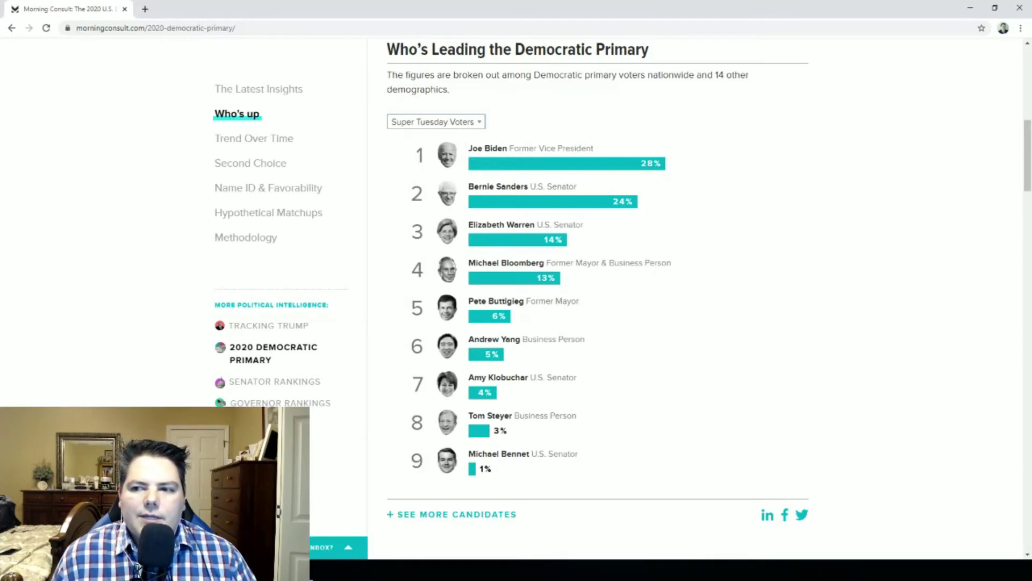
- Switch to the Wikipedia primaries article and examine the pledged delegates per date and state in the Primary and caucus calendar
{"action": "key", "text": "alt+Tab"}
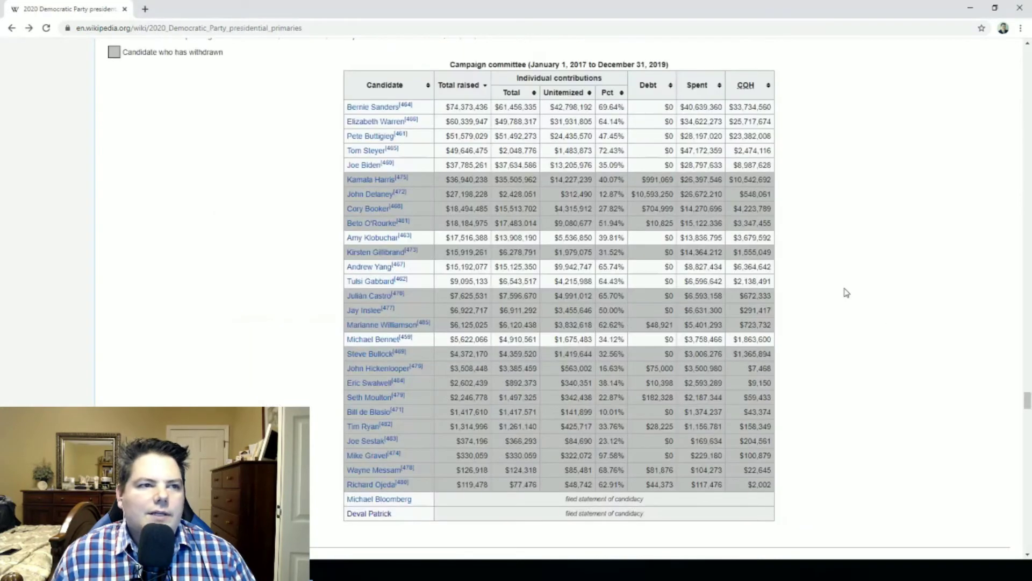
{"action": "scroll", "coordinate": [843, 290], "scroll_direction": "up", "scroll_amount": 15}
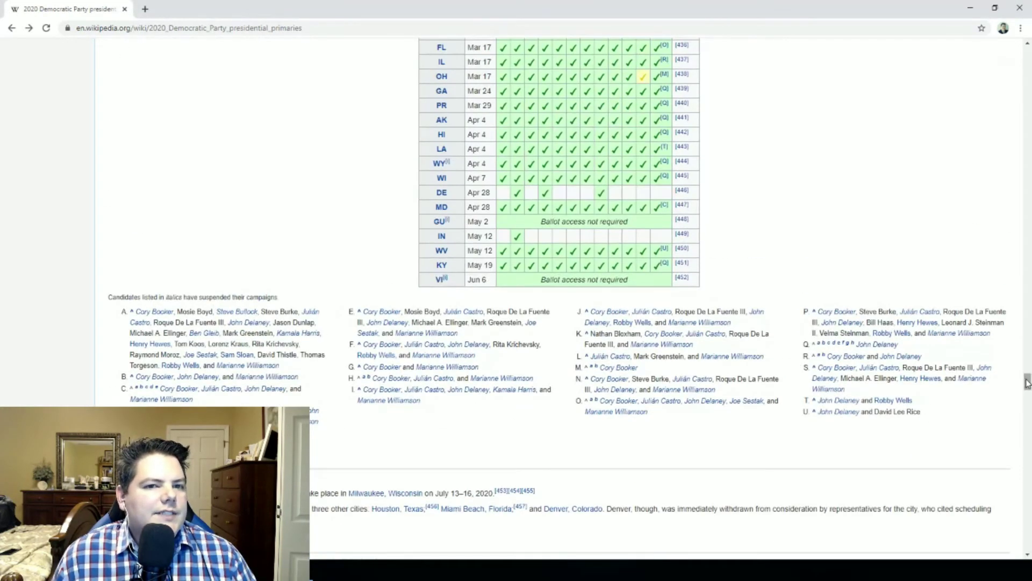
{"action": "scroll", "coordinate": [985, 383], "scroll_direction": "up", "scroll_amount": 20}
{"action": "scroll", "coordinate": [994, 272], "scroll_direction": "down", "scroll_amount": 20}
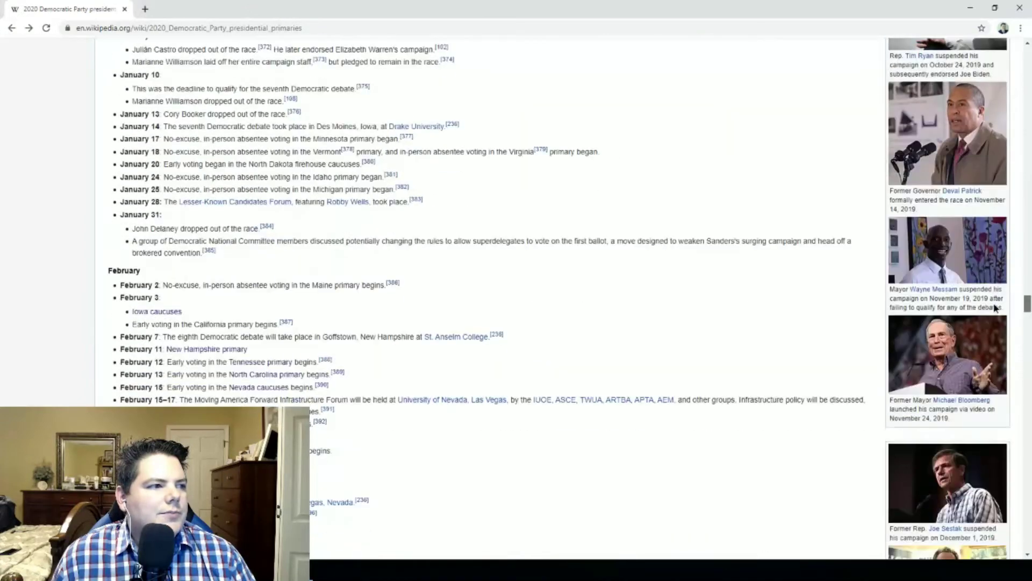
{"action": "scroll", "coordinate": [998, 339], "scroll_direction": "down", "scroll_amount": 2}
{"action": "scroll", "coordinate": [993, 336], "scroll_direction": "up", "scroll_amount": 1}
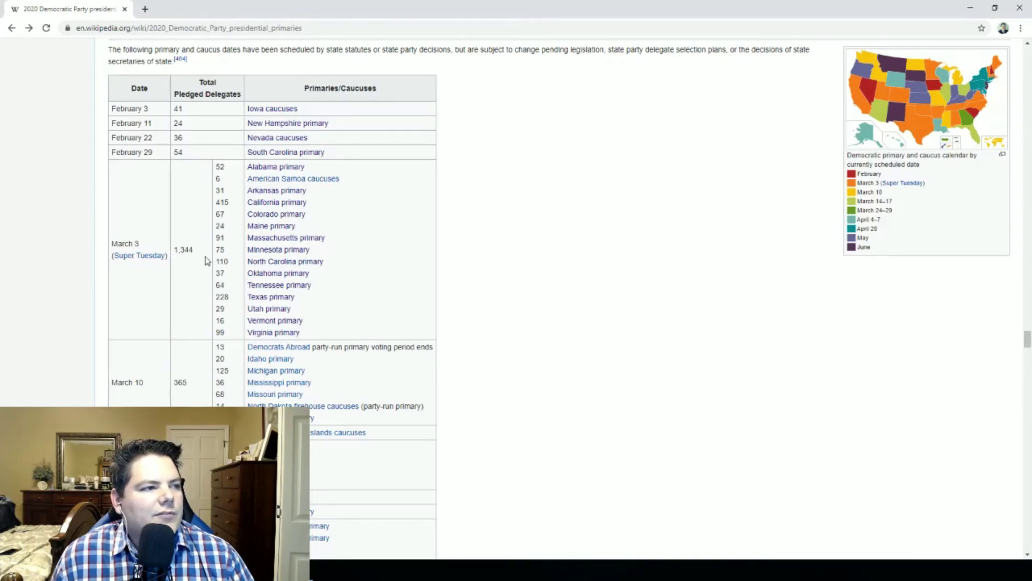
{"action": "scroll", "coordinate": [359, 228], "scroll_direction": "down", "scroll_amount": 3}
{"action": "scroll", "coordinate": [359, 228], "scroll_direction": "down", "scroll_amount": 6}
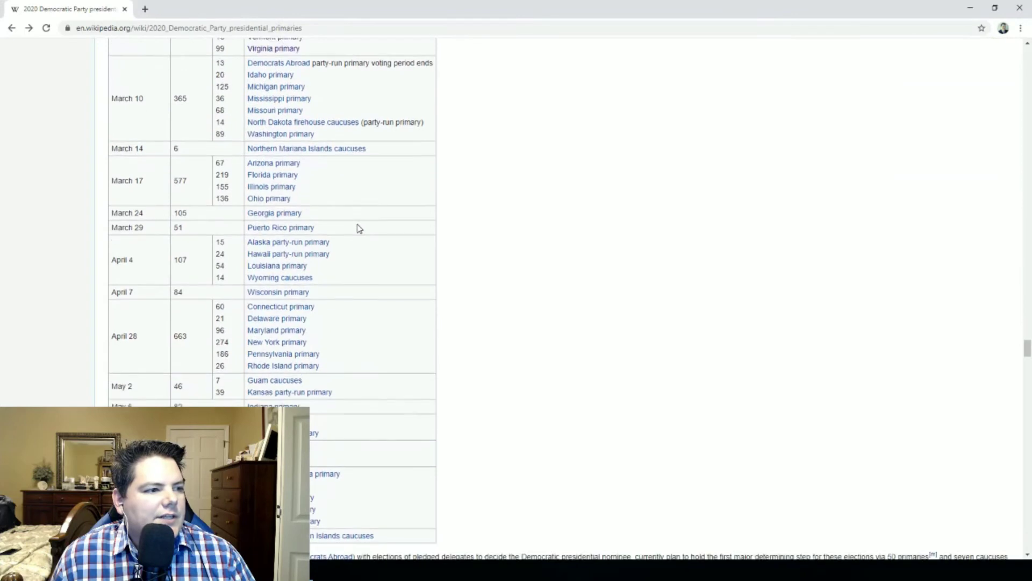
{"action": "scroll", "coordinate": [358, 227], "scroll_direction": "up", "scroll_amount": 4}
{"action": "scroll", "coordinate": [359, 228], "scroll_direction": "up", "scroll_amount": 5}
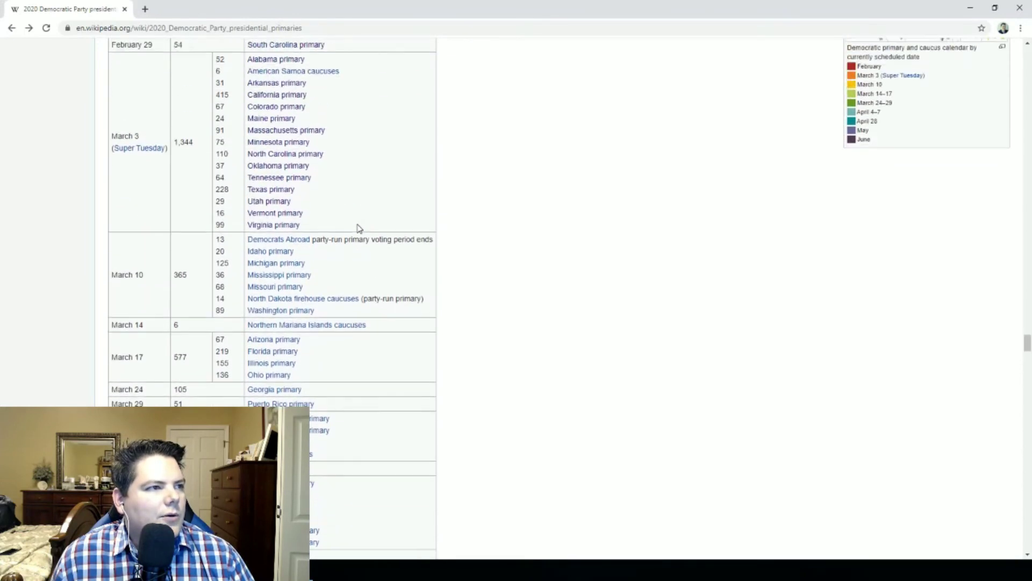
{"action": "scroll", "coordinate": [359, 228], "scroll_direction": "up", "scroll_amount": 1}
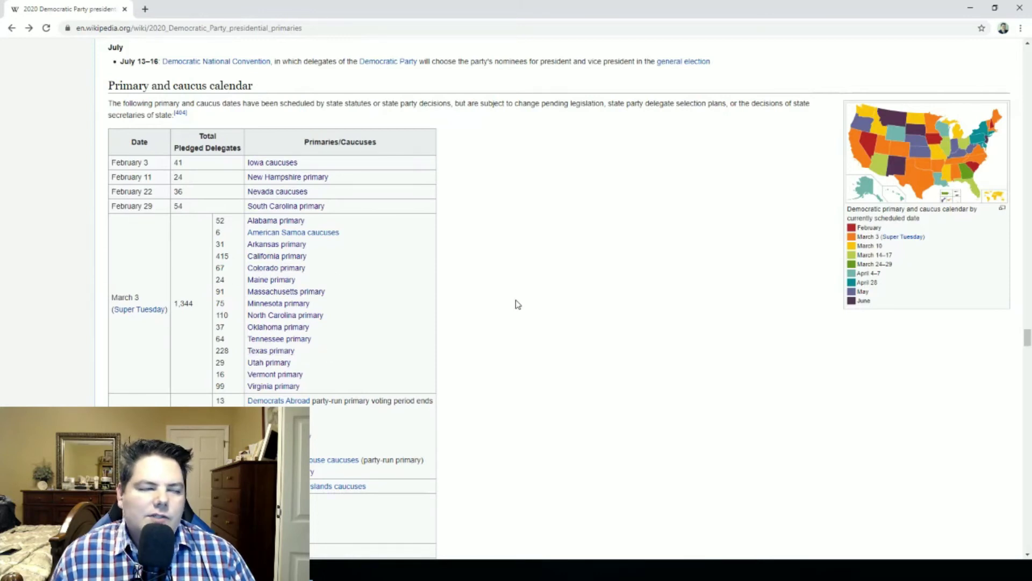
{"action": "scroll", "coordinate": [518, 304], "scroll_direction": "up", "scroll_amount": 1}
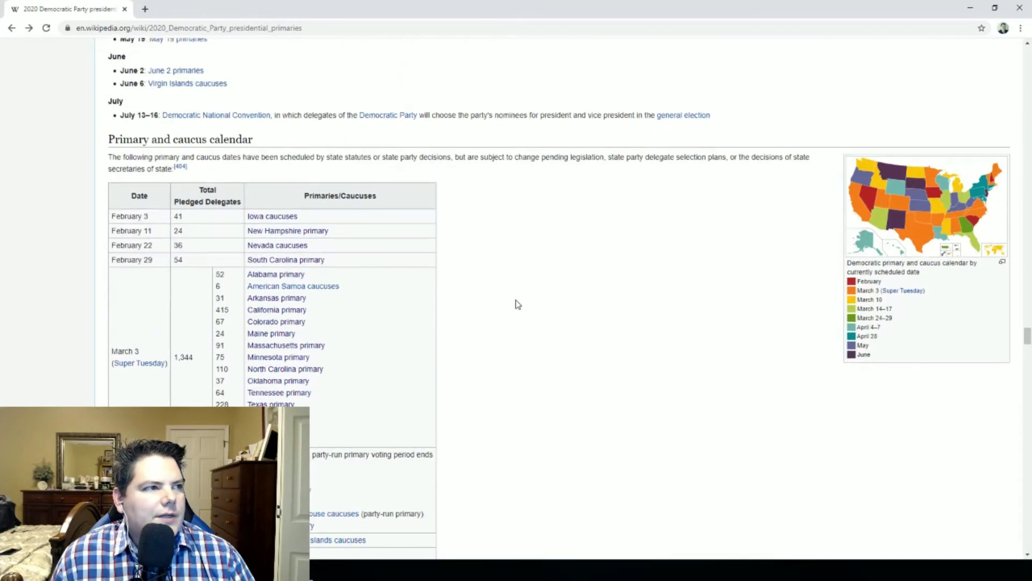
{"action": "scroll", "coordinate": [517, 304], "scroll_direction": "up", "scroll_amount": 1}
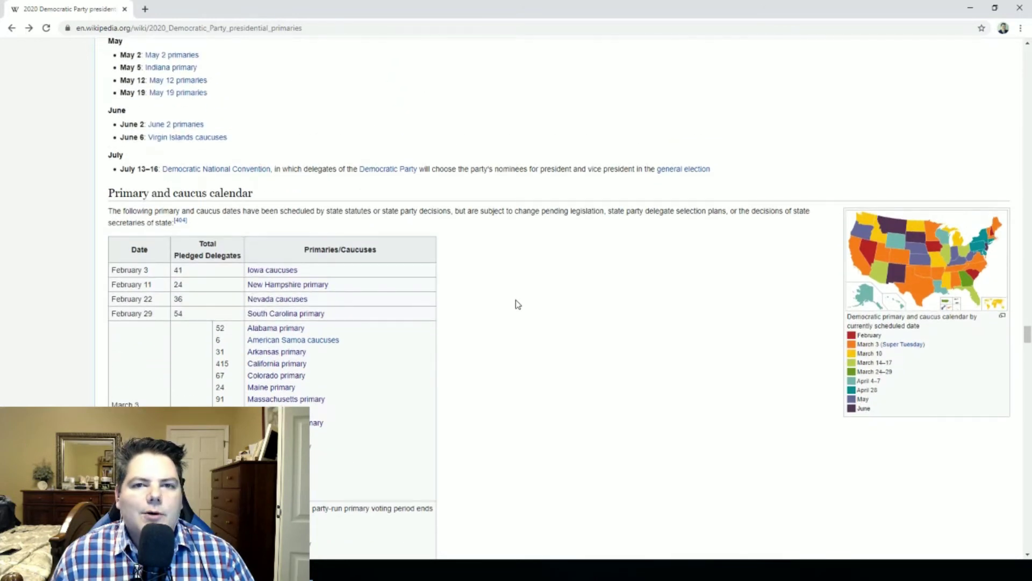
- Go to the Primary election polling graph in the Wikipedia article
{"action": "scroll", "coordinate": [518, 304], "scroll_direction": "up", "scroll_amount": 4}
{"action": "left_click_drag", "start_coordinate": [1028, 330], "coordinate": [1028, 200]}
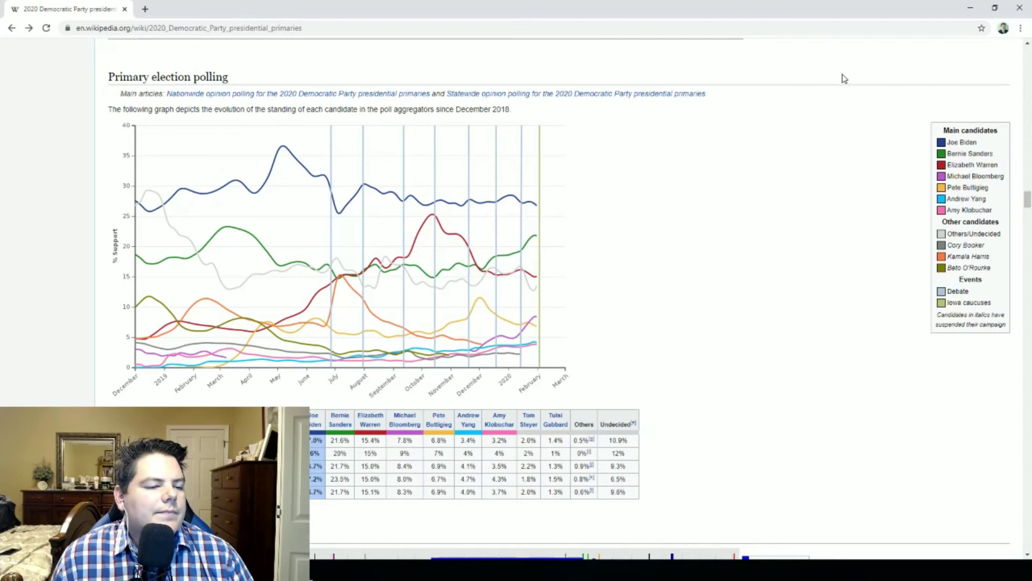
- Switch back to the Morning Consult poll page and examine its Latest Insights section
{"action": "mouse_move", "coordinate": [347, 570]}
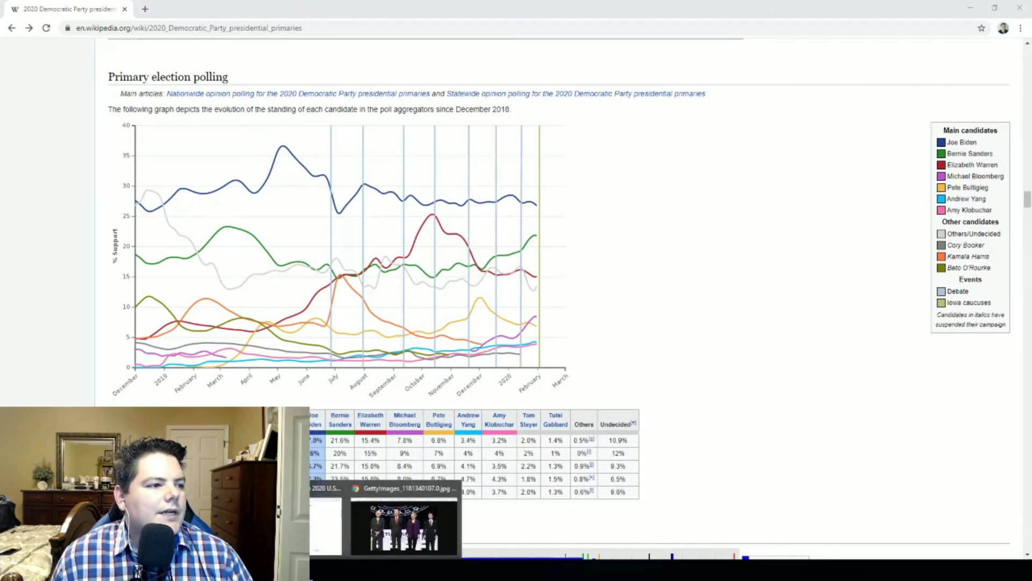
{"action": "left_click", "coordinate": [301, 522]}
{"action": "scroll", "coordinate": [642, 389], "scroll_direction": "up", "scroll_amount": 8}
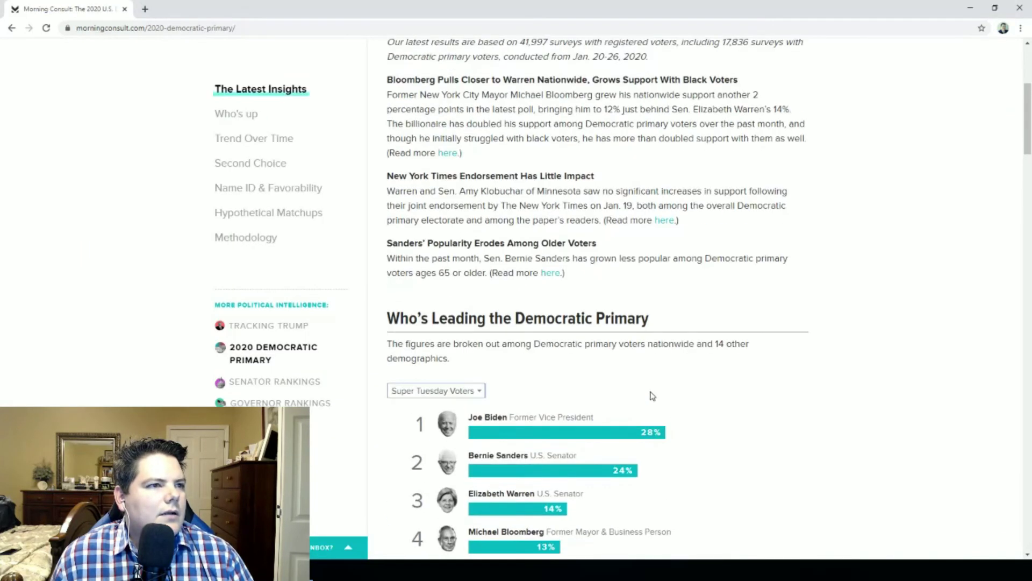
{"action": "scroll", "coordinate": [652, 395], "scroll_direction": "down", "scroll_amount": 1}
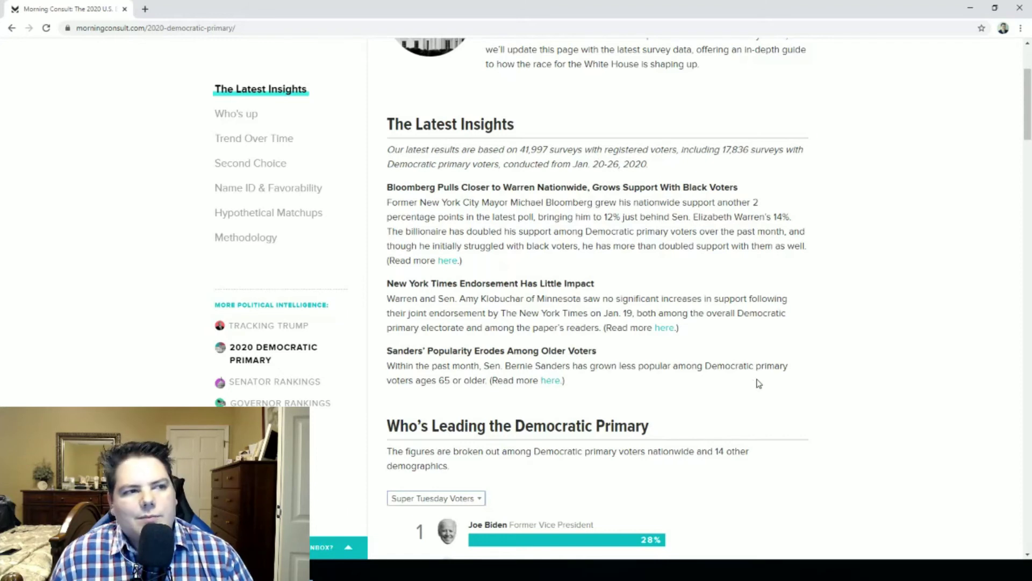
- Examine the candidate trend chart, the second-choice cards and the name recognition and favorability section
{"action": "scroll", "coordinate": [758, 384], "scroll_direction": "down", "scroll_amount": 5}
{"action": "scroll", "coordinate": [758, 383], "scroll_direction": "down", "scroll_amount": 5}
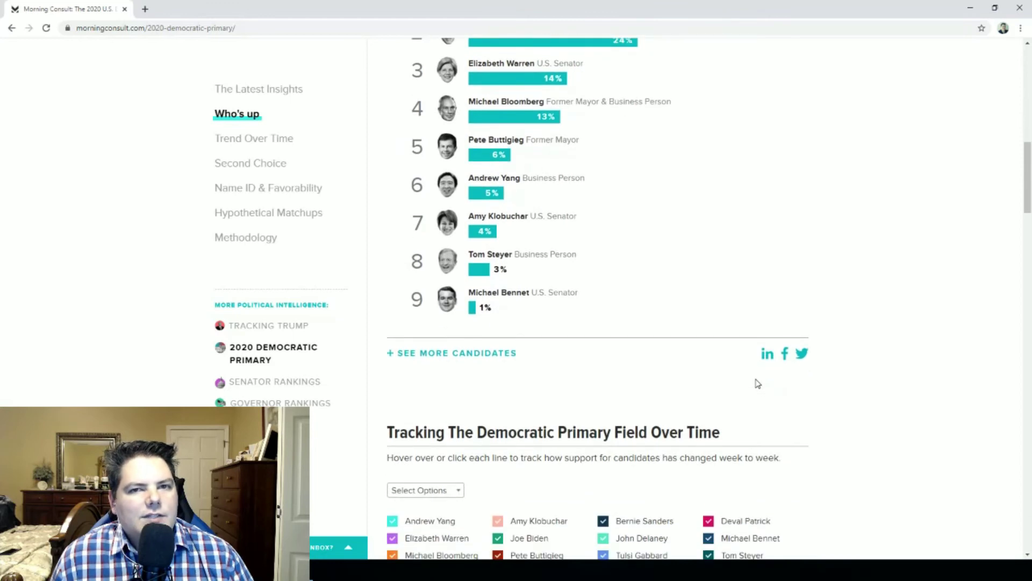
{"action": "scroll", "coordinate": [758, 383], "scroll_direction": "down", "scroll_amount": 7}
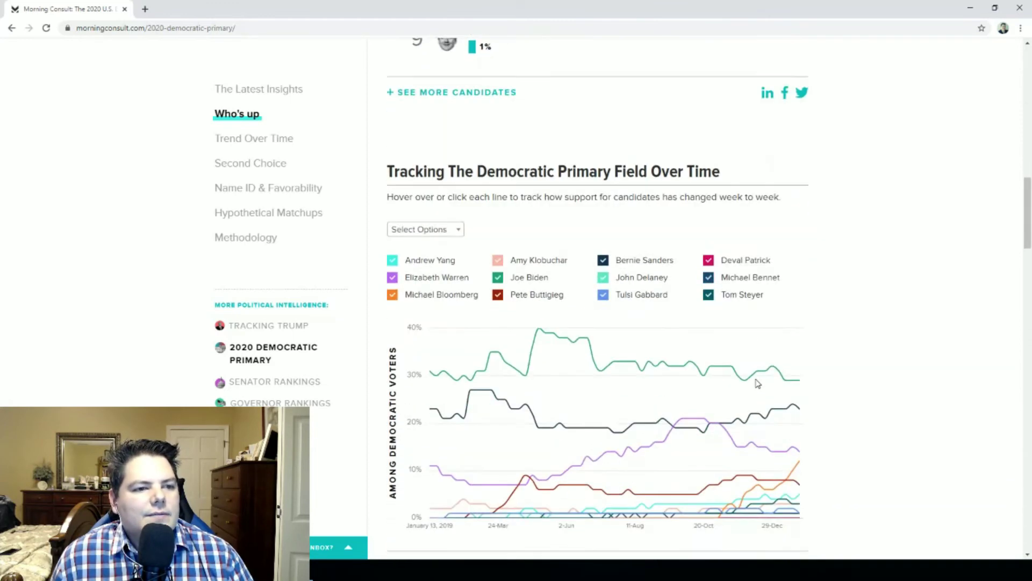
{"action": "scroll", "coordinate": [757, 384], "scroll_direction": "down", "scroll_amount": 6}
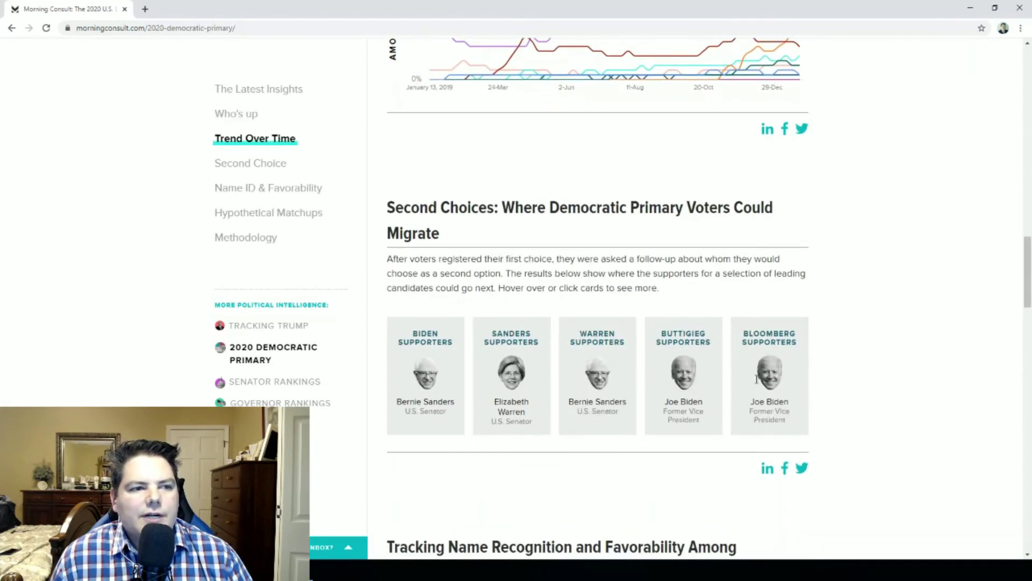
{"action": "scroll", "coordinate": [758, 384], "scroll_direction": "down", "scroll_amount": 2}
{"action": "scroll", "coordinate": [529, 422], "scroll_direction": "down", "scroll_amount": 4}
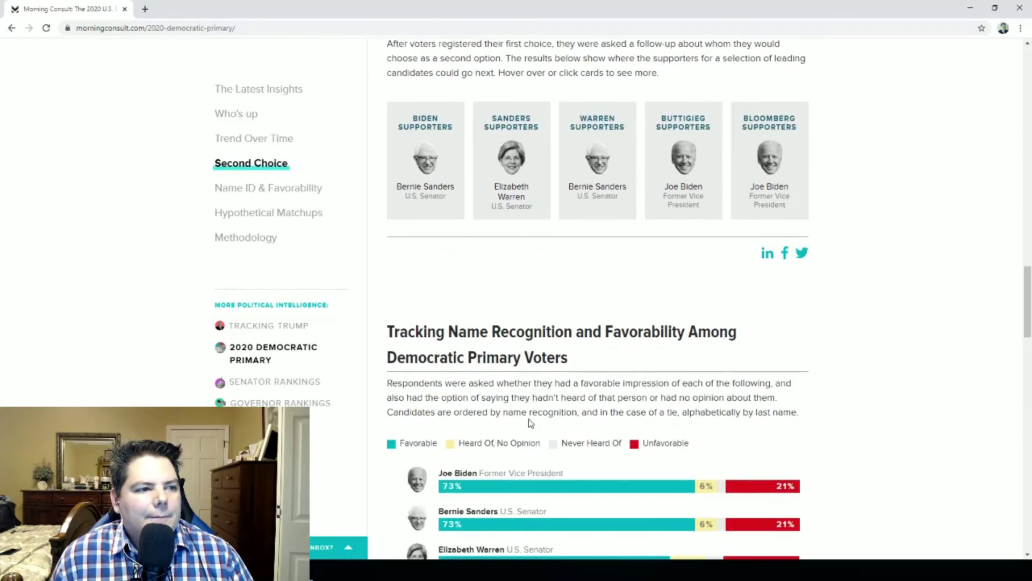
{"action": "scroll", "coordinate": [530, 422], "scroll_direction": "down", "scroll_amount": 2}
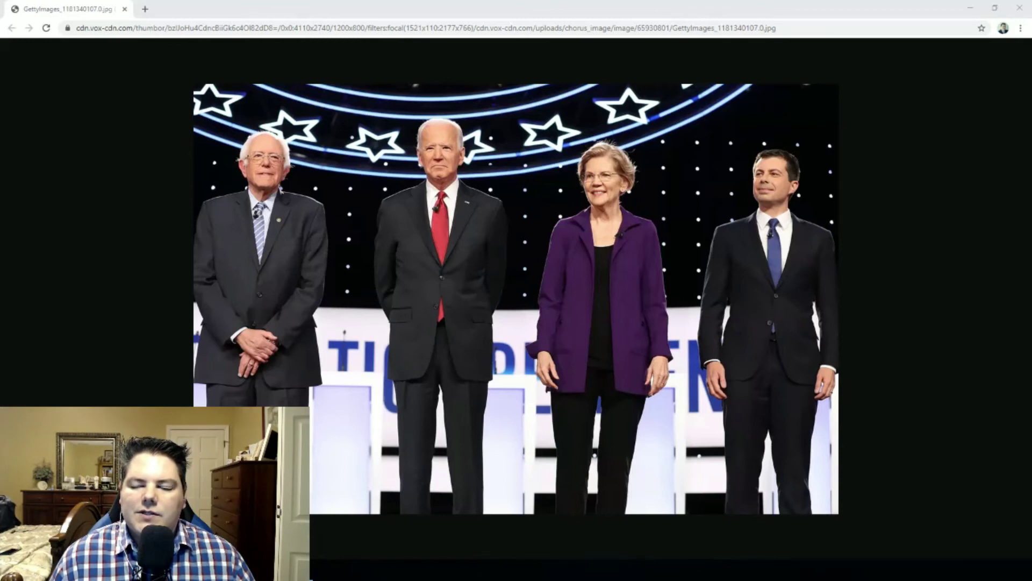
- Return to the Wikipedia article and examine the polling graph together with the poll aggregation table
{"action": "key", "text": "alt+Tab"}
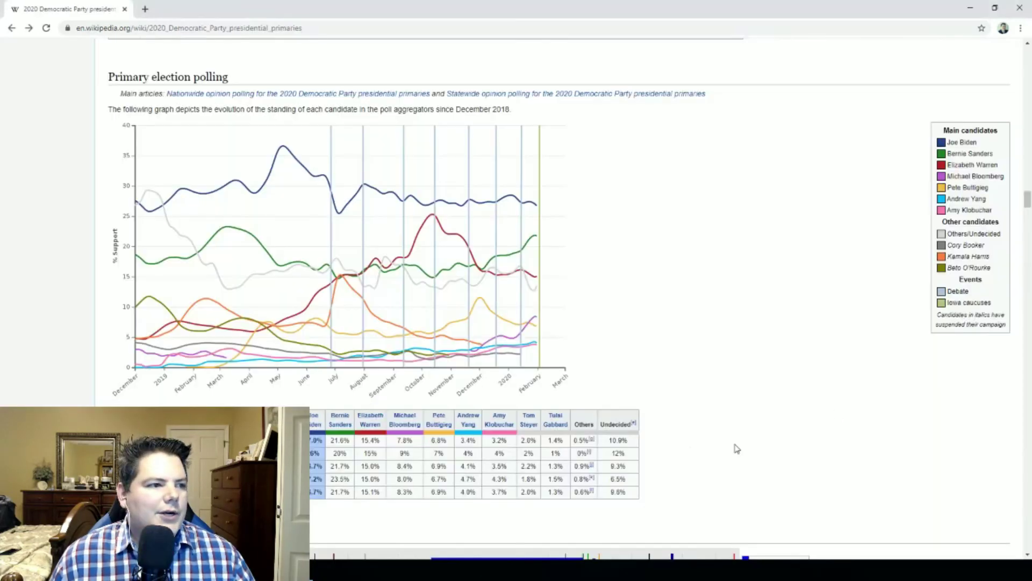
{"action": "scroll", "coordinate": [654, 437], "scroll_direction": "down", "scroll_amount": 1}
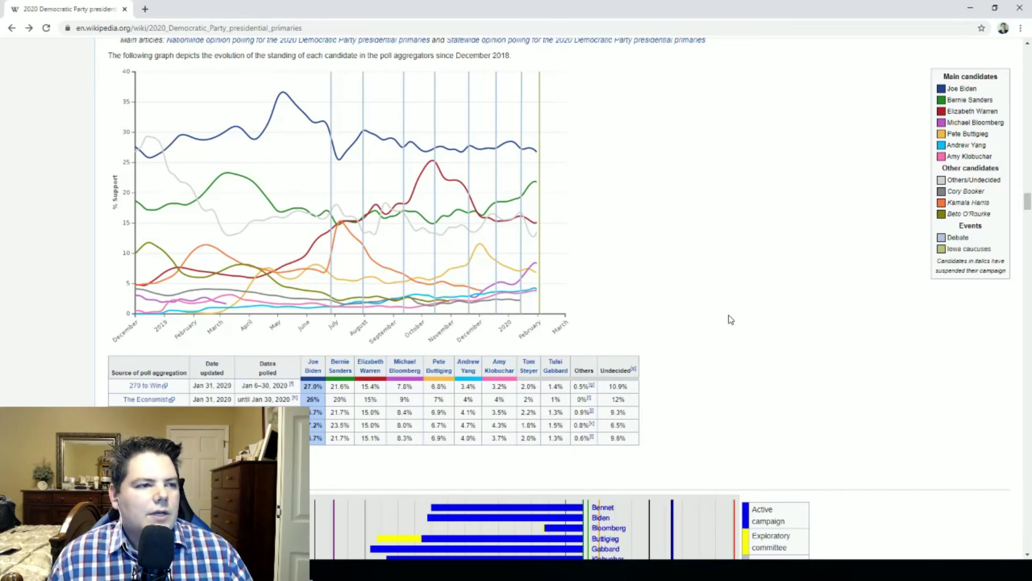
- Go to the Campaign finance table and sort the candidates by total raised, highest first
{"action": "left_click_drag", "start_coordinate": [1027, 203], "coordinate": [1026, 405]}
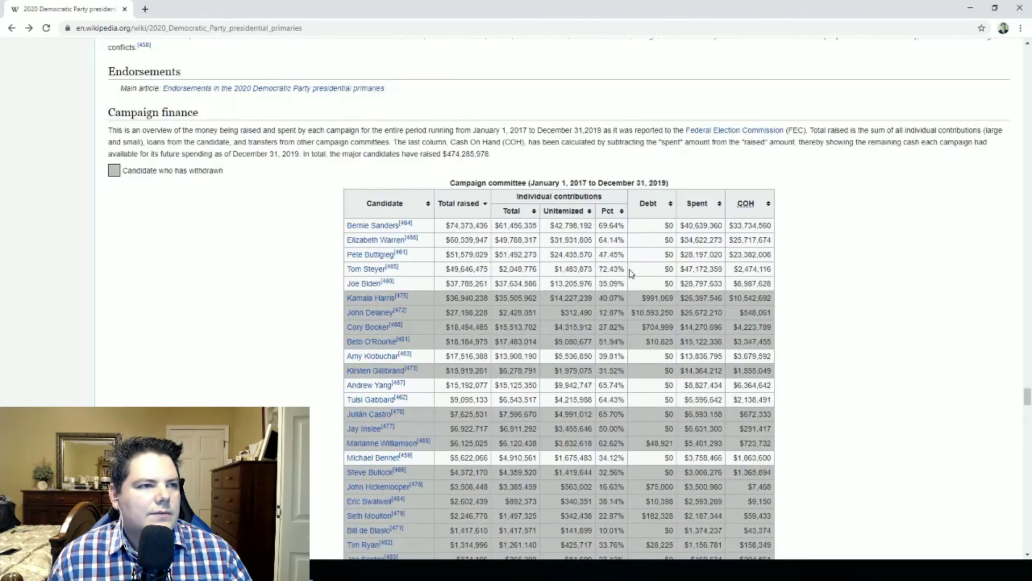
{"action": "left_click", "coordinate": [453, 203]}
{"action": "left_click", "coordinate": [453, 204]}
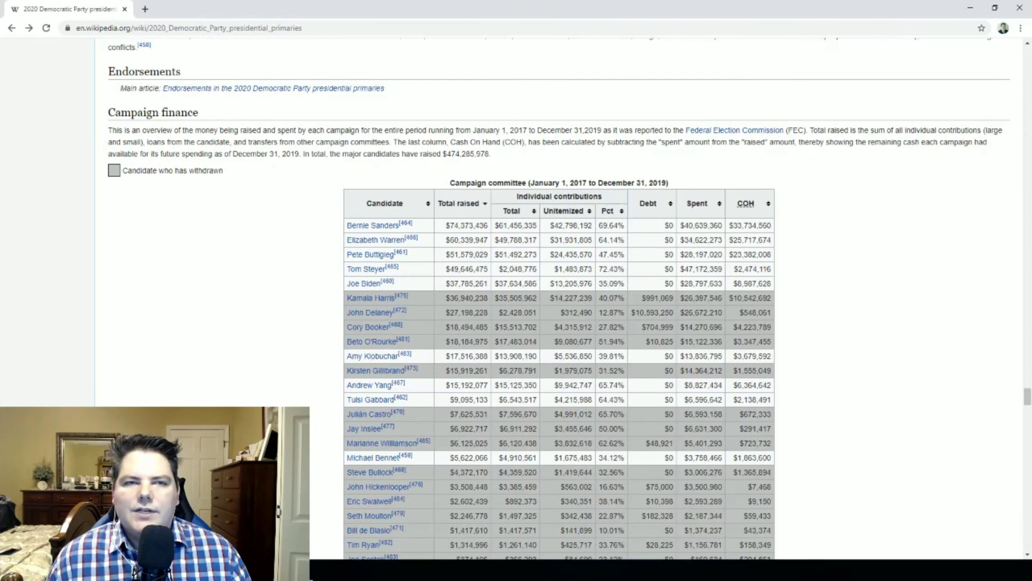
- Minimize the Wikipedia window, switch to the Poker_DEMNC workbook in Excel and maximize it
{"action": "left_click", "coordinate": [976, 11]}
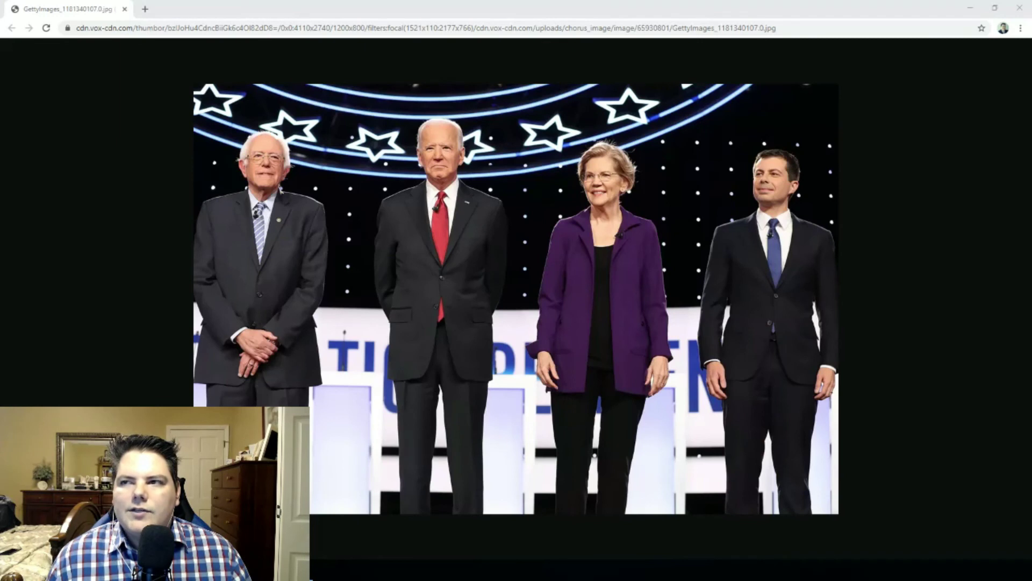
{"action": "key", "text": "alt+Tab"}
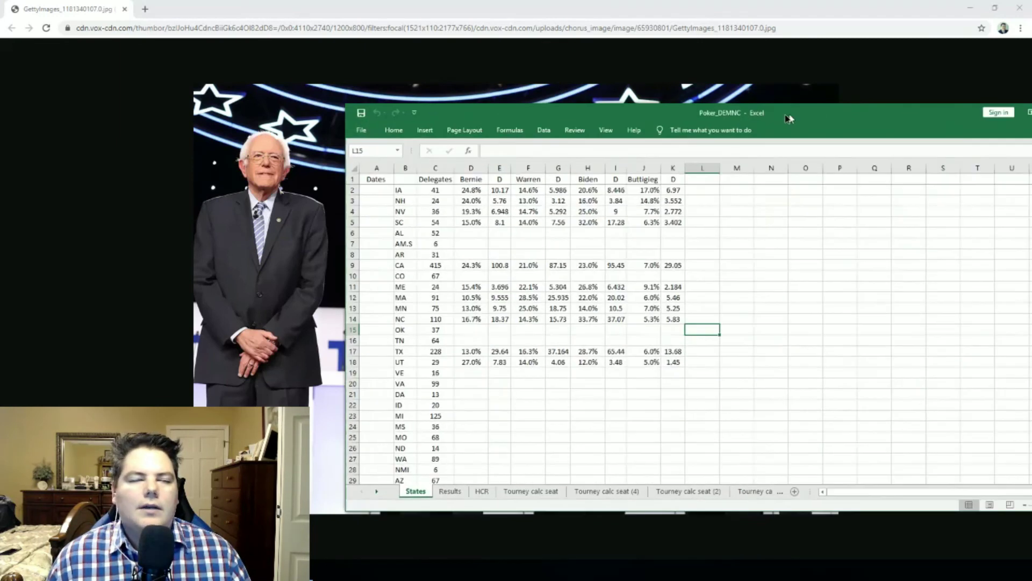
{"action": "left_click", "coordinate": [845, 84]}
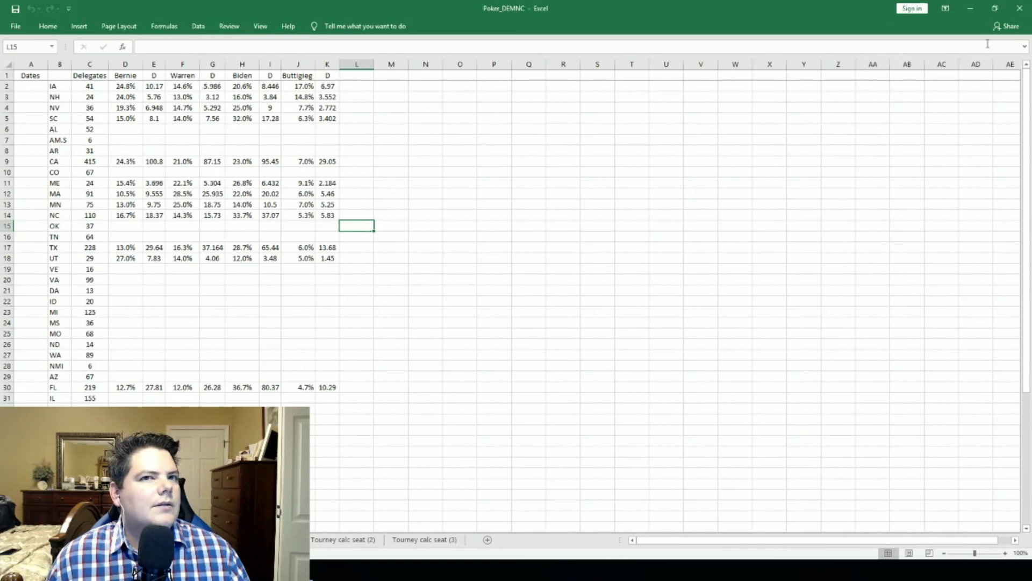
- Enlarge the States sheet's zoom by five increments to make the delegate table easier to read
{"action": "left_click", "coordinate": [1005, 554]}
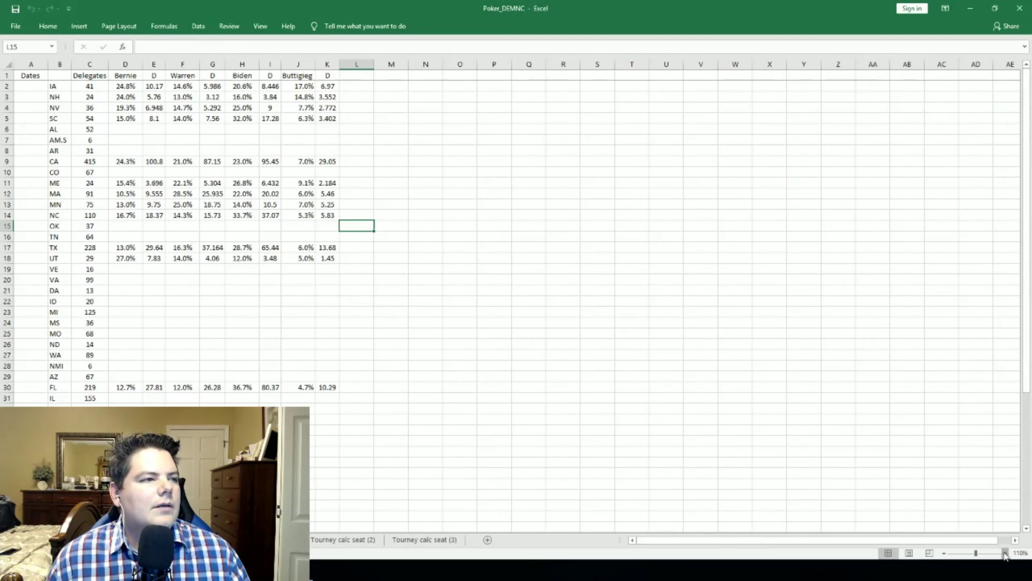
{"action": "left_click", "coordinate": [1005, 554]}
{"action": "left_click", "coordinate": [1004, 554]}
{"action": "left_click", "coordinate": [1004, 554]}
{"action": "left_click", "coordinate": [1004, 554]}
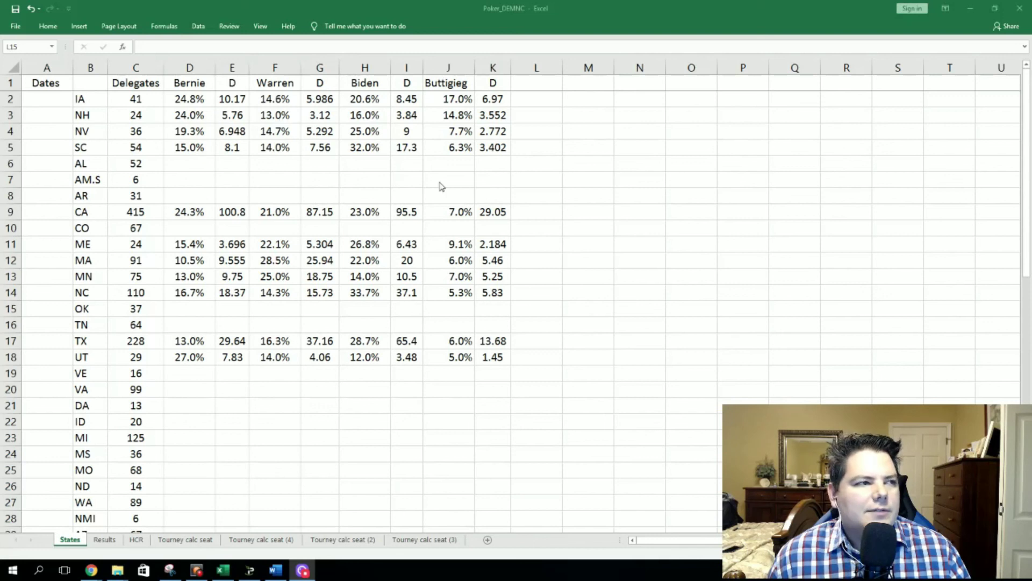
- Examine the delegates and candidate poll shares per state on the States sheet, down to the totals in row 60
{"action": "scroll", "coordinate": [616, 230], "scroll_direction": "down", "scroll_amount": 4}
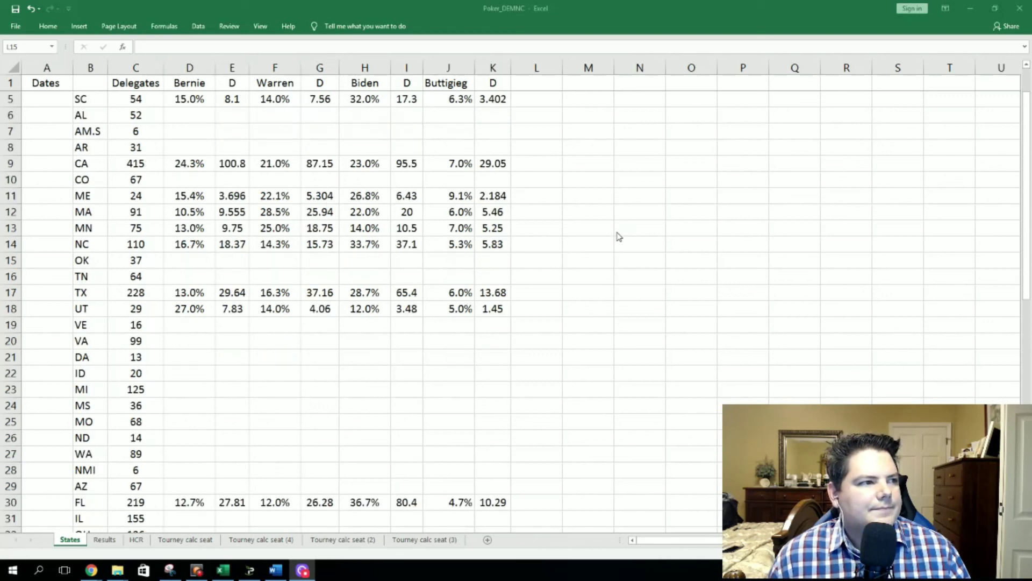
{"action": "scroll", "coordinate": [618, 237], "scroll_direction": "down", "scroll_amount": 7}
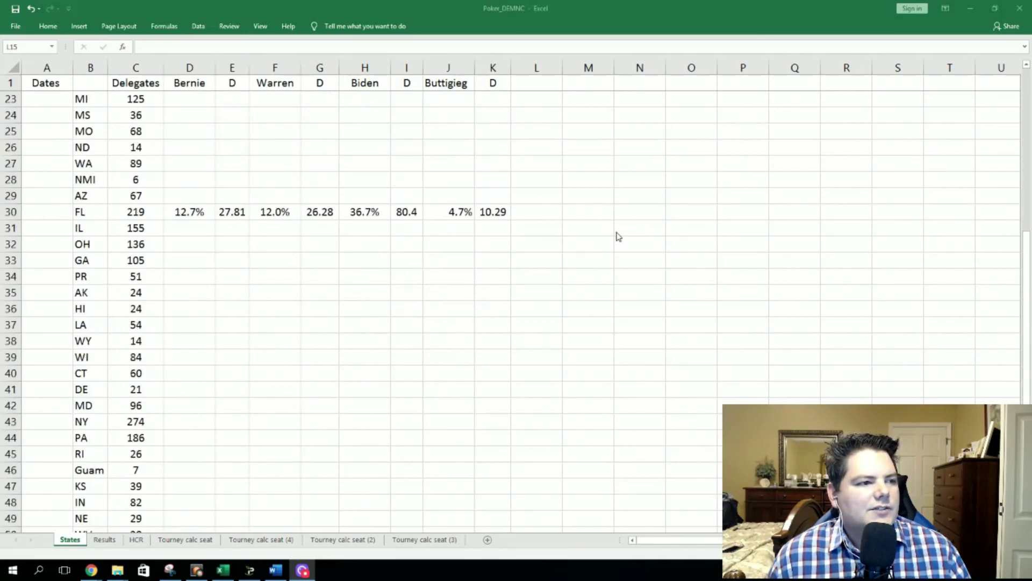
{"action": "scroll", "coordinate": [618, 236], "scroll_direction": "down", "scroll_amount": 1}
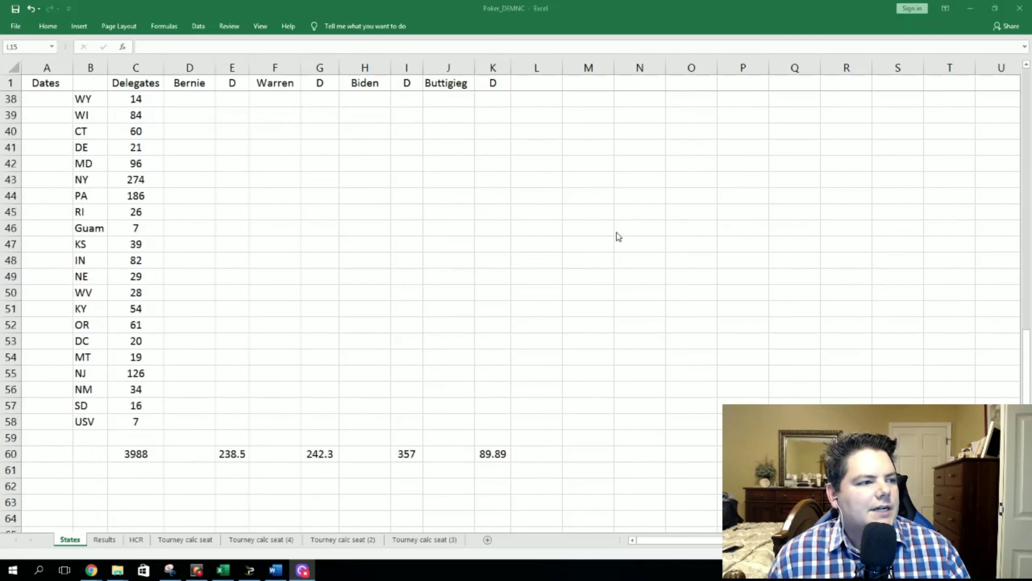
{"action": "scroll", "coordinate": [618, 236], "scroll_direction": "down", "scroll_amount": 2}
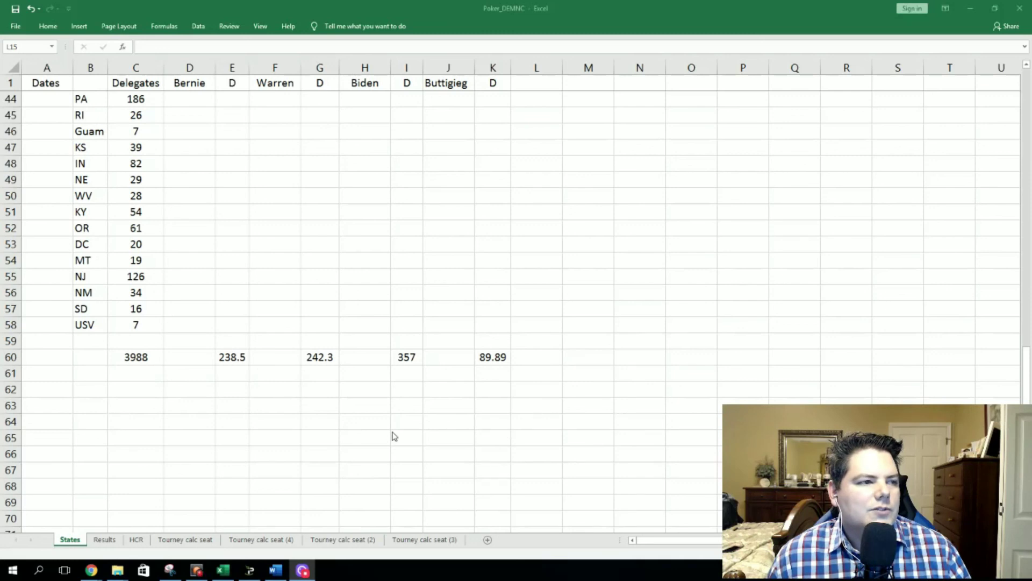
{"action": "scroll", "coordinate": [393, 436], "scroll_direction": "up", "scroll_amount": 2}
{"action": "scroll", "coordinate": [414, 426], "scroll_direction": "up", "scroll_amount": 5}
{"action": "scroll", "coordinate": [415, 426], "scroll_direction": "down", "scroll_amount": 1}
{"action": "scroll", "coordinate": [415, 425], "scroll_direction": "down", "scroll_amount": 4}
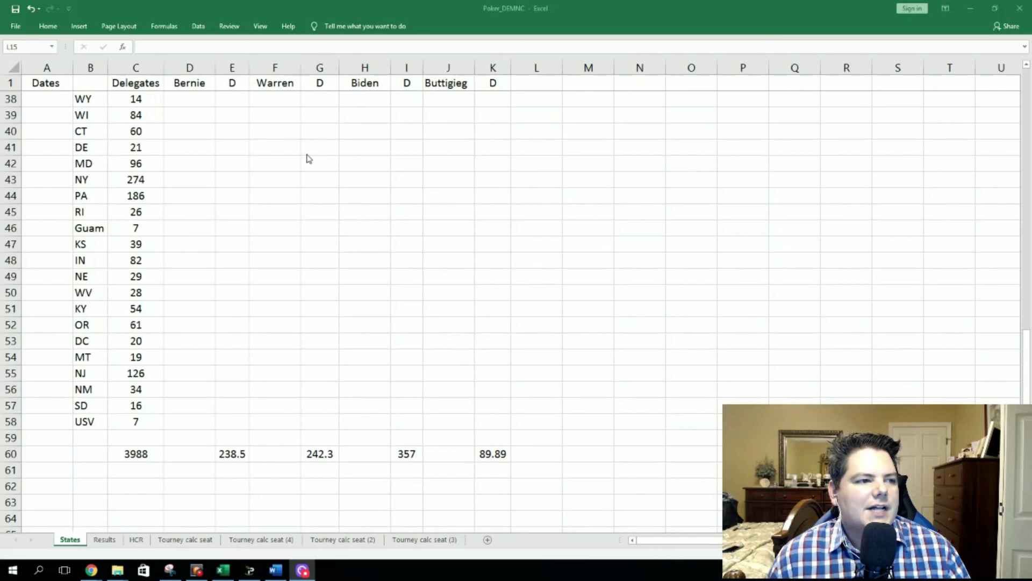
{"action": "scroll", "coordinate": [569, 355], "scroll_direction": "up", "scroll_amount": 1}
{"action": "scroll", "coordinate": [570, 354], "scroll_direction": "down", "scroll_amount": 1}
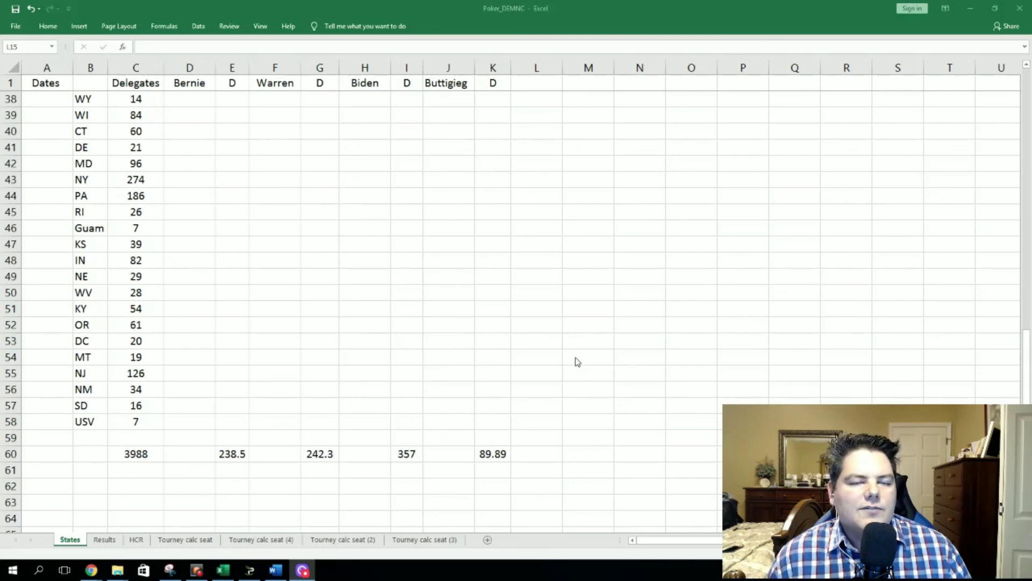
- Review the state rows on the States sheet from the totals back up to Iowa, comparing each candidate's poll shares and delegates
{"action": "scroll", "coordinate": [578, 362], "scroll_direction": "up", "scroll_amount": 3}
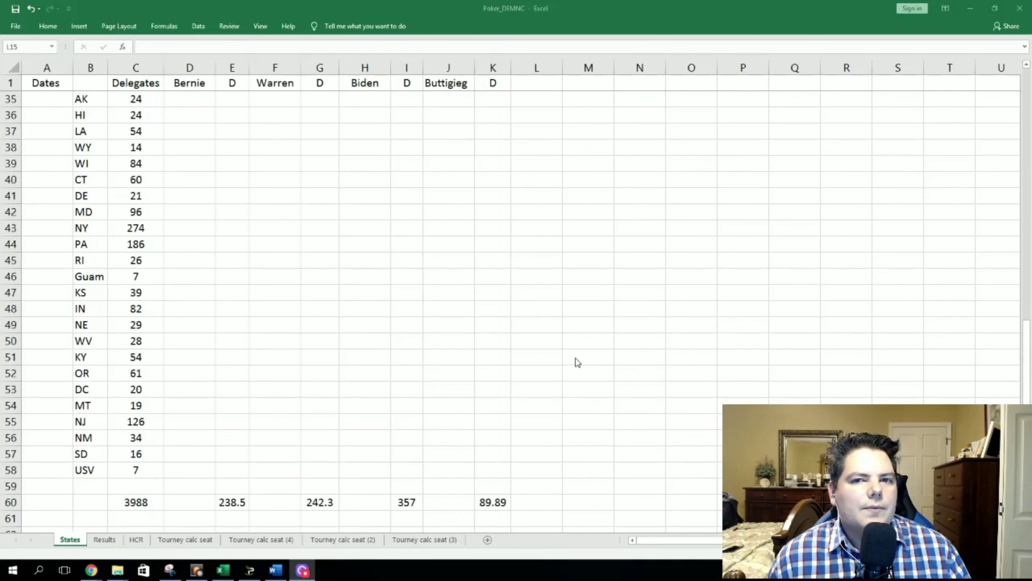
{"action": "scroll", "coordinate": [578, 362], "scroll_direction": "up", "scroll_amount": 5}
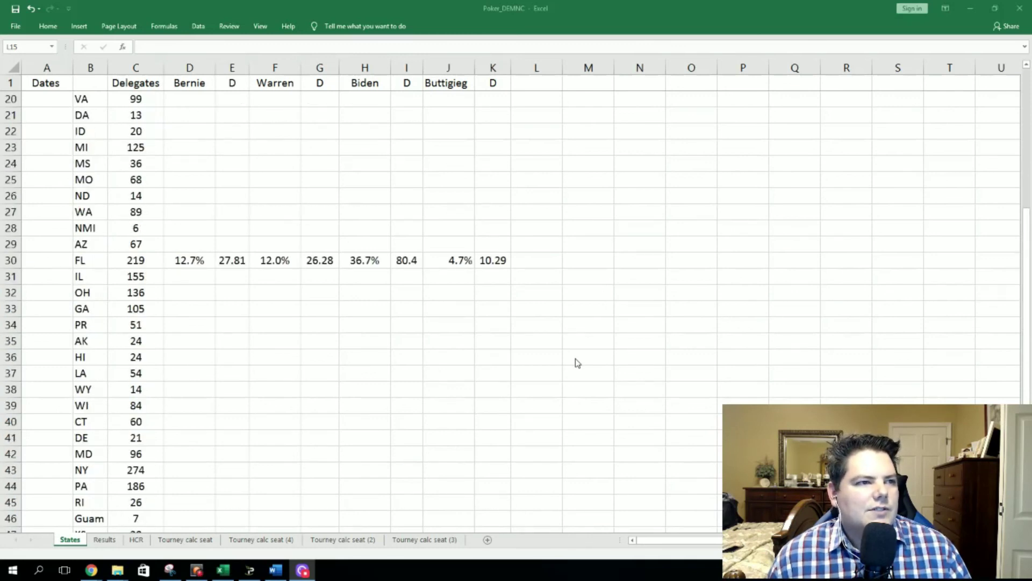
{"action": "scroll", "coordinate": [578, 362], "scroll_direction": "up", "scroll_amount": 2}
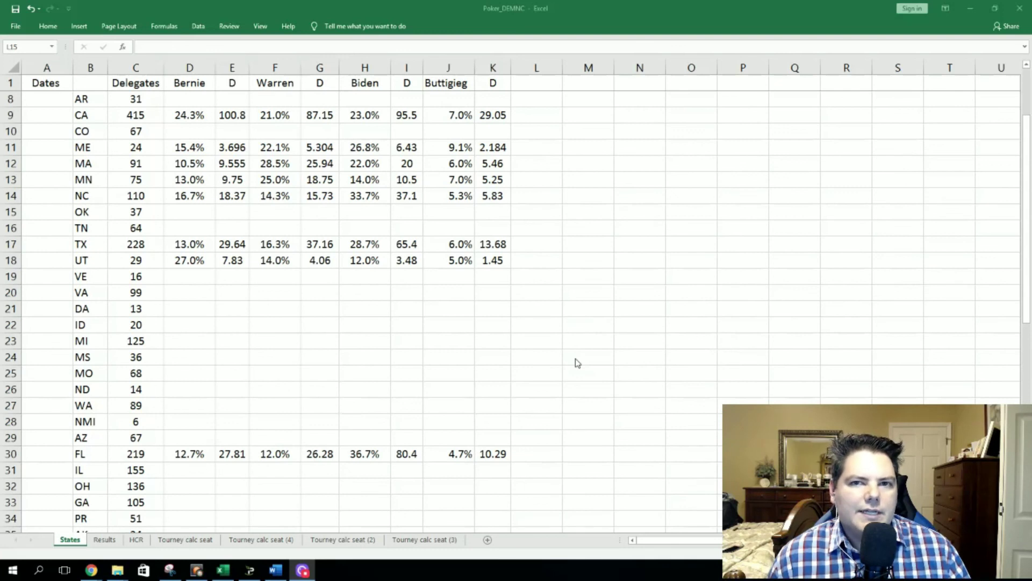
{"action": "scroll", "coordinate": [577, 362], "scroll_direction": "up", "scroll_amount": 2}
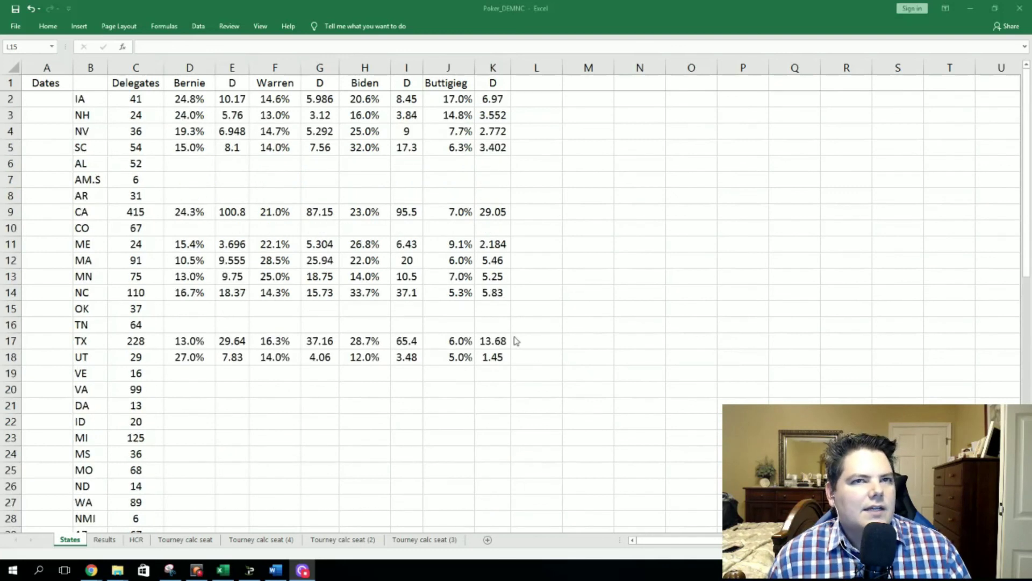
- Restore the workbook window to a smaller size and switch to the Chrome window showing the photo of the four candidates
{"action": "left_click", "coordinate": [986, 11]}
{"action": "left_click", "coordinate": [989, 9]}
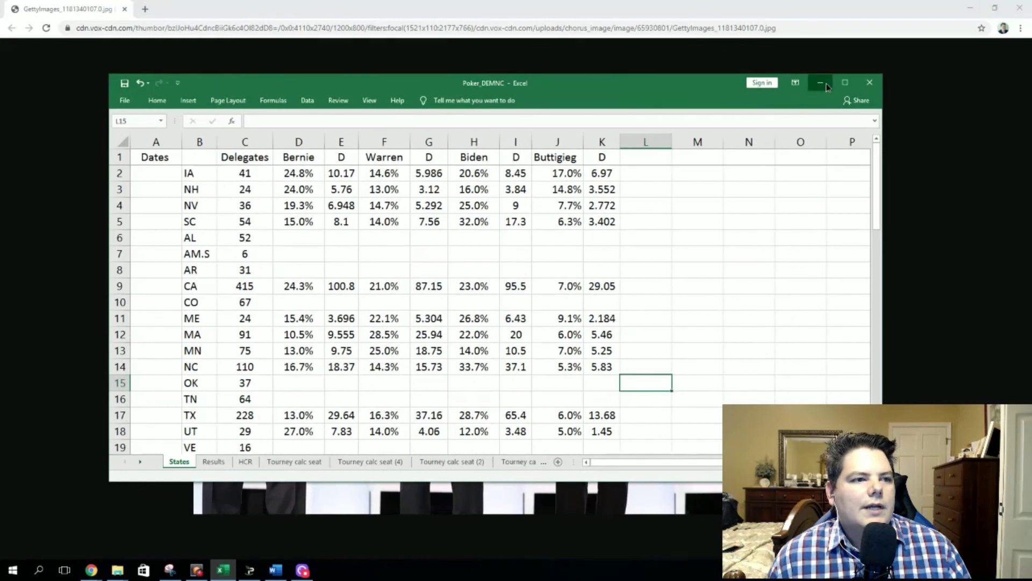
{"action": "left_click", "coordinate": [956, 325]}
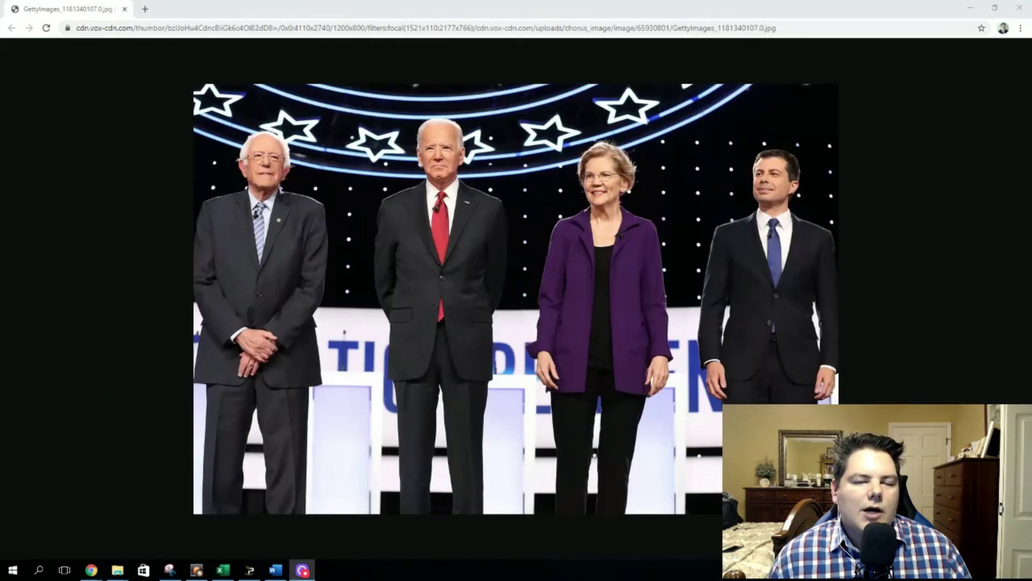